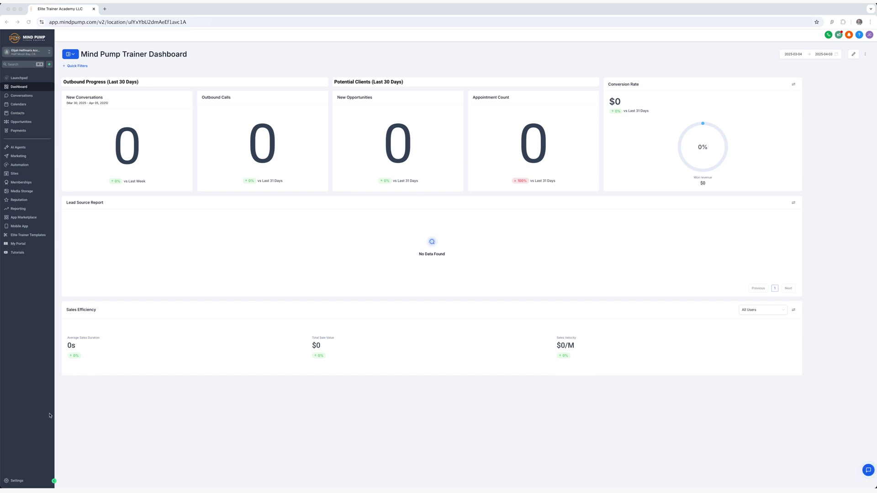
Start adding a new phone number in the phone number settings and set its country to UK.
click(17, 481)
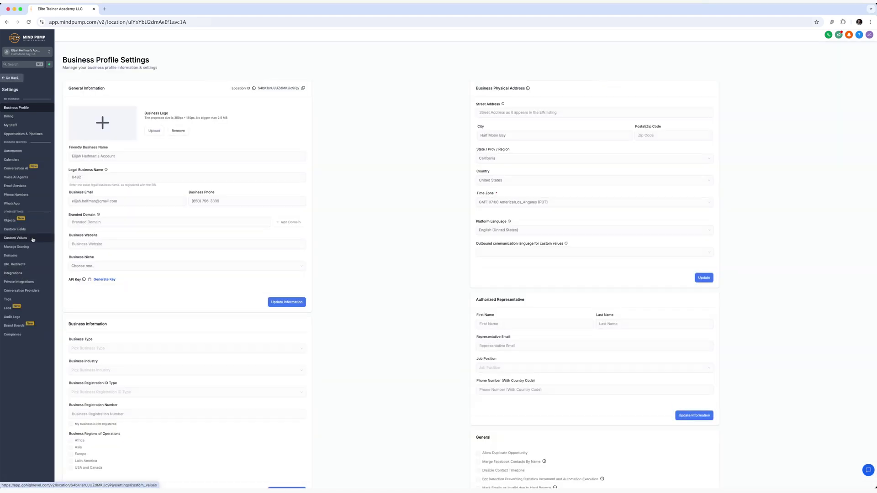
click(17, 197)
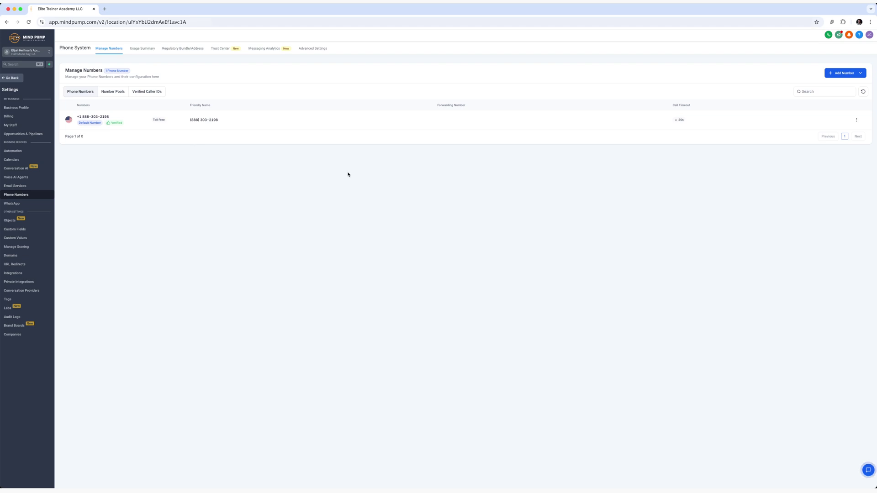
click(839, 74)
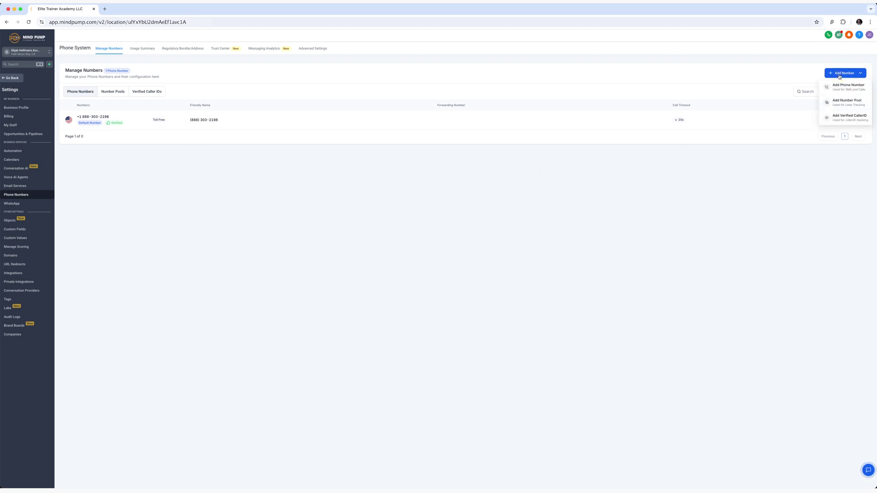
click(846, 87)
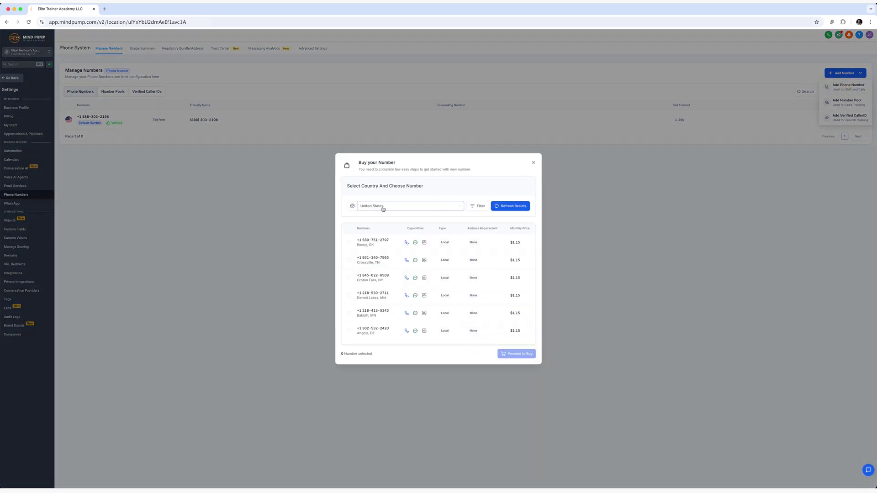
click(409, 208)
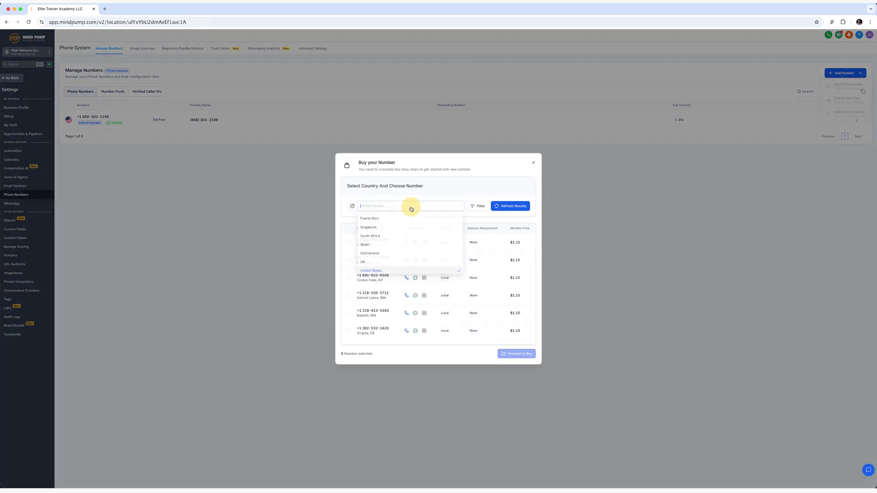
click(369, 264)
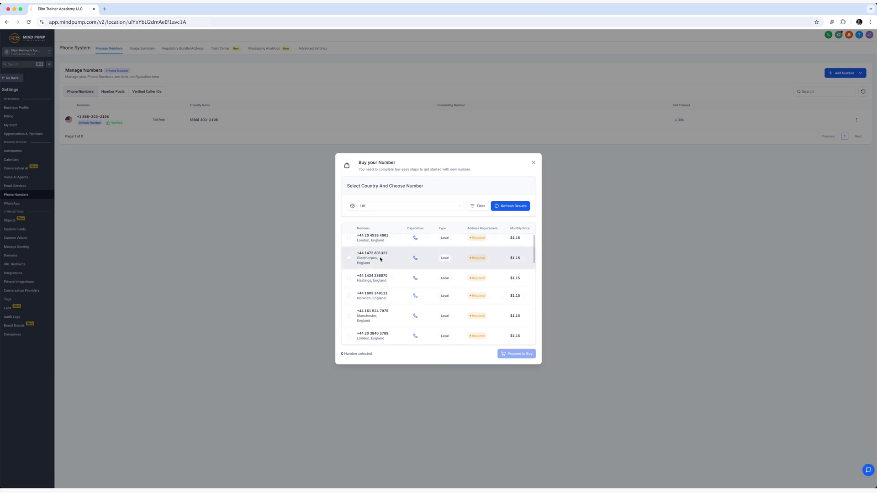
Select a UK mobile number with call and text capability and no address requirement, and proceed to buy it.
scroll(380, 279, down, 1)
scroll(380, 279, down, 10)
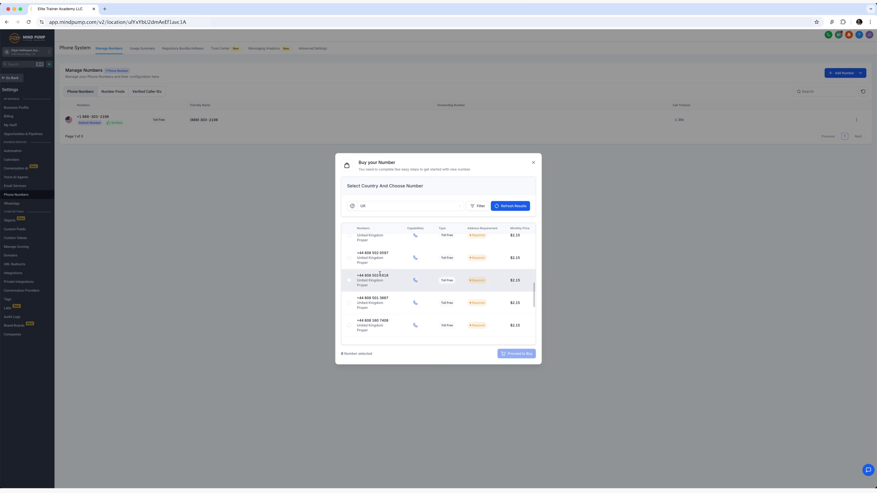
scroll(423, 289, down, 10)
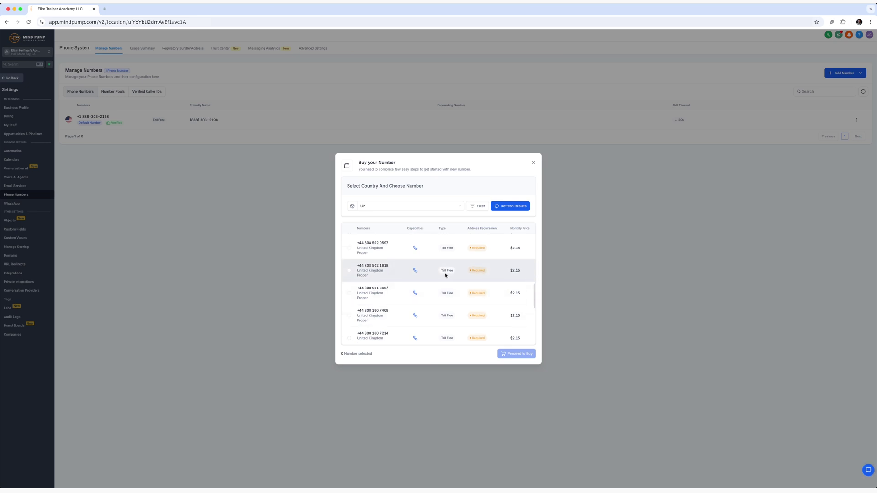
scroll(450, 280, up, 3)
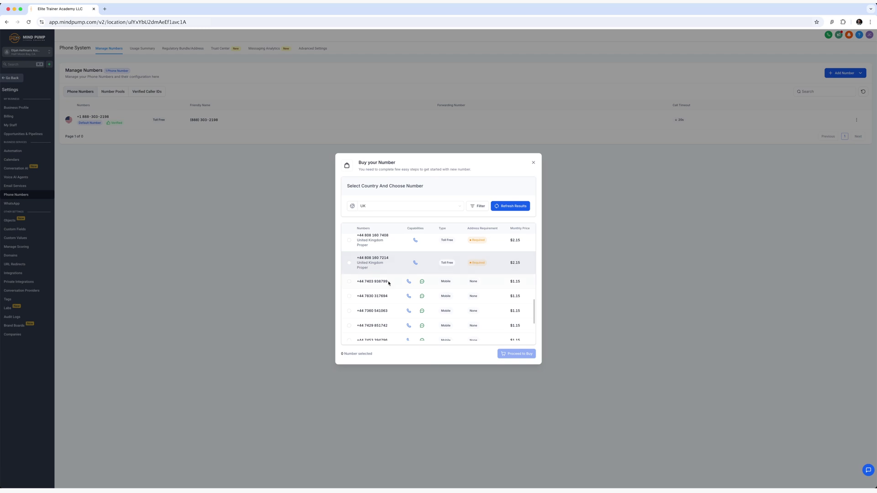
click(349, 296)
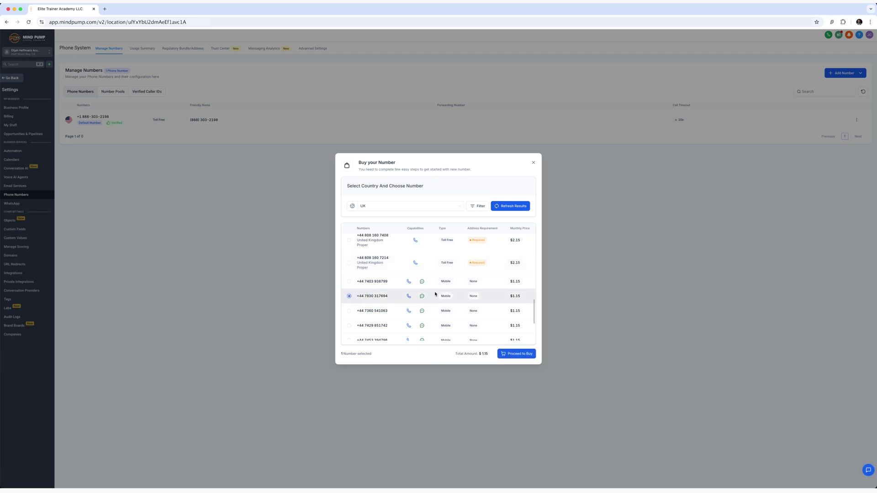
click(517, 355)
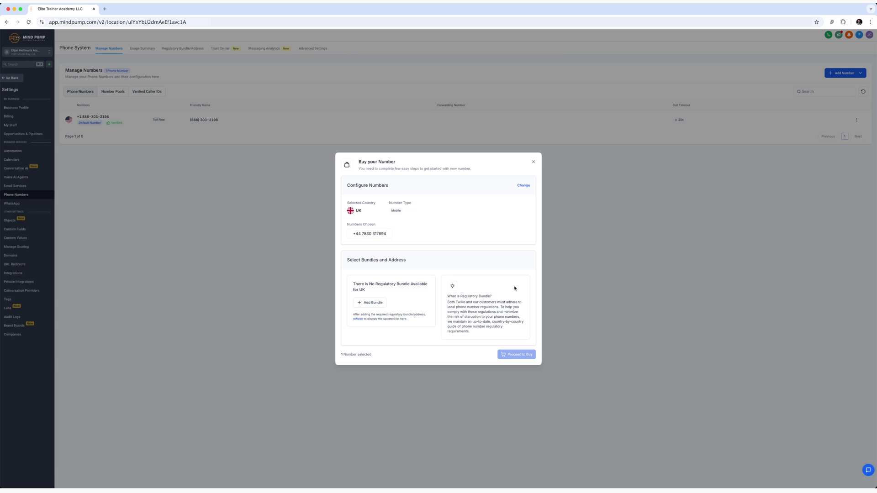
Go from the number purchase to the Regulatory Bundle/Address page and start creating a bundle of type Regulatory Bundle.
click(369, 303)
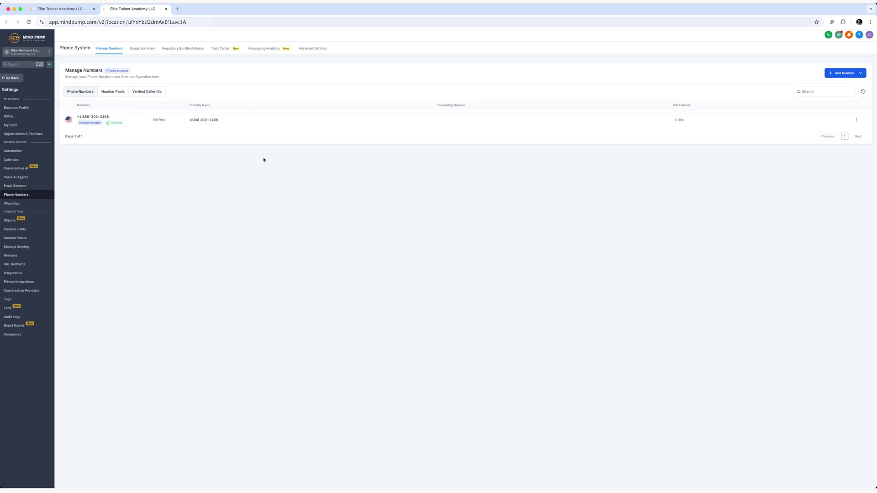
click(176, 50)
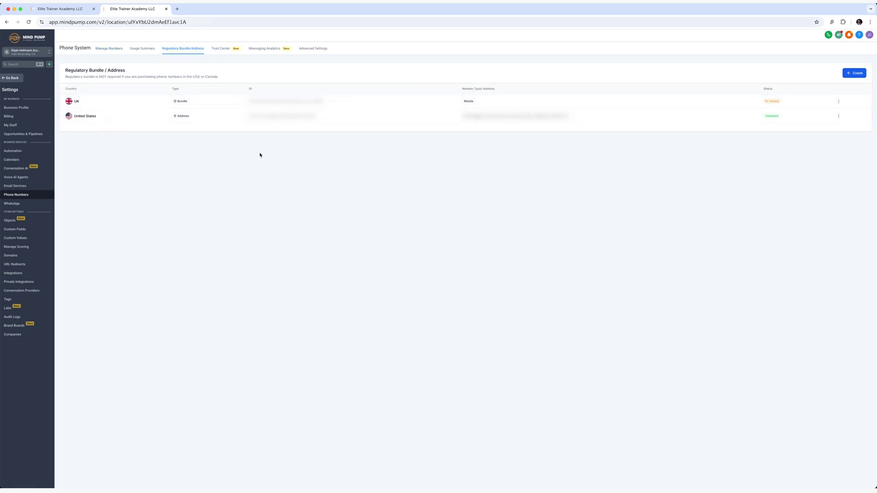
double_click(76, 101)
triple_click(116, 123)
click(111, 133)
click(852, 74)
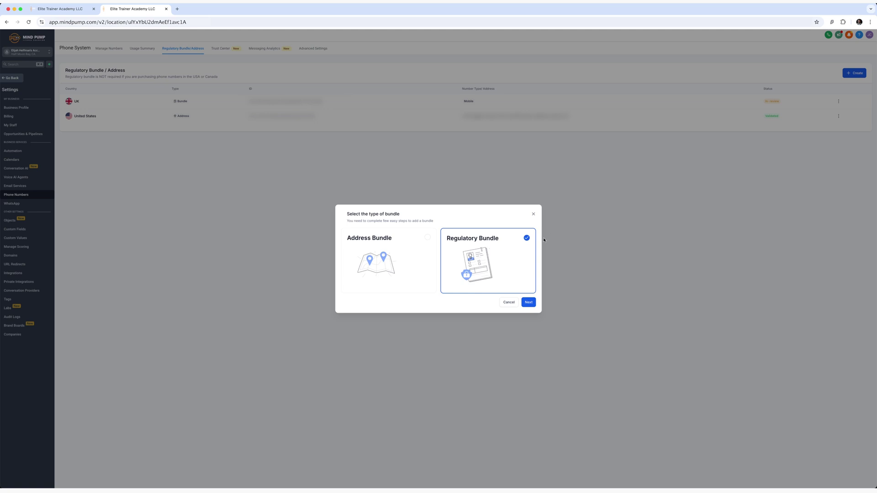
click(526, 240)
click(528, 303)
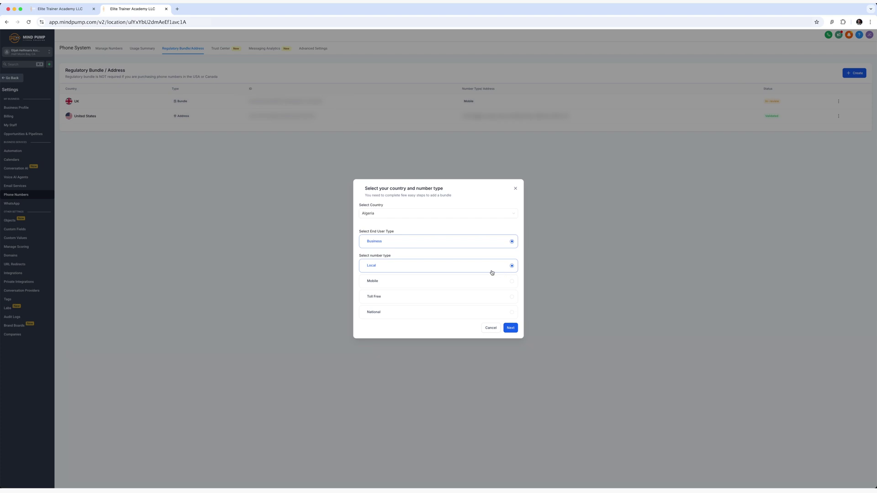
Set the bundle's country to UK, end user type to Business and number type to Mobile, matching the chosen number, and continue.
click(423, 218)
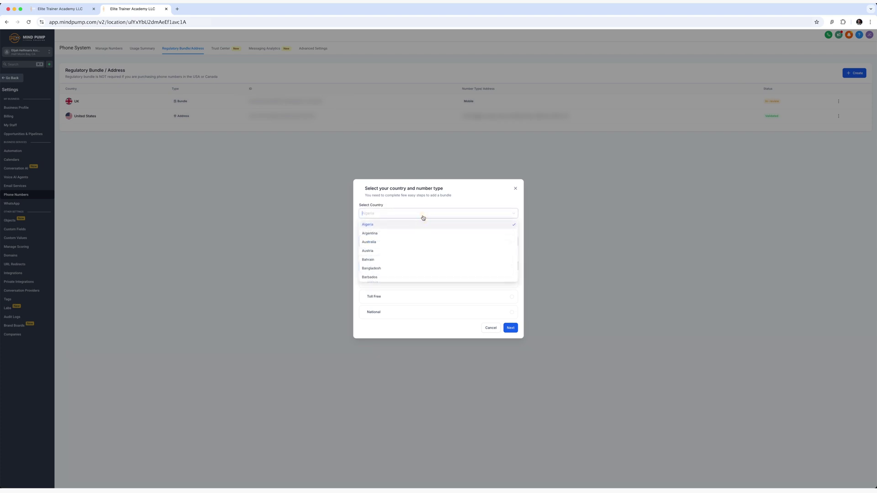
scroll(411, 242, down, 3)
text(uk)
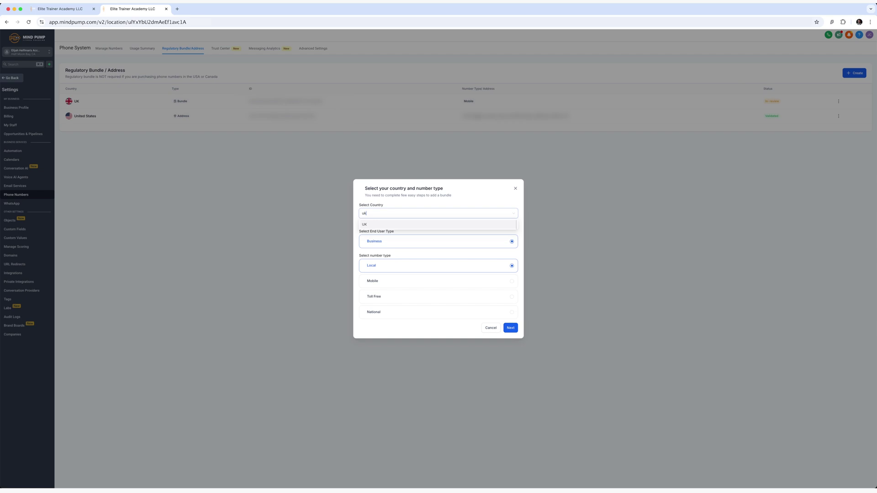
click(398, 227)
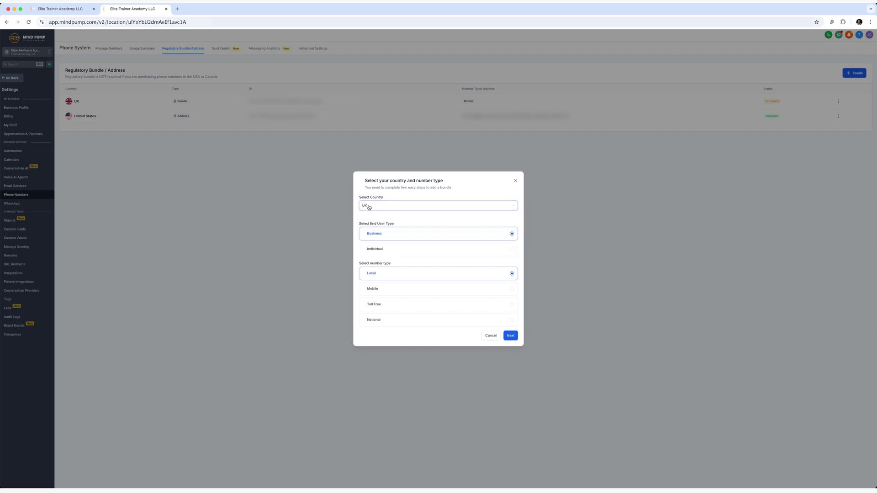
click(370, 235)
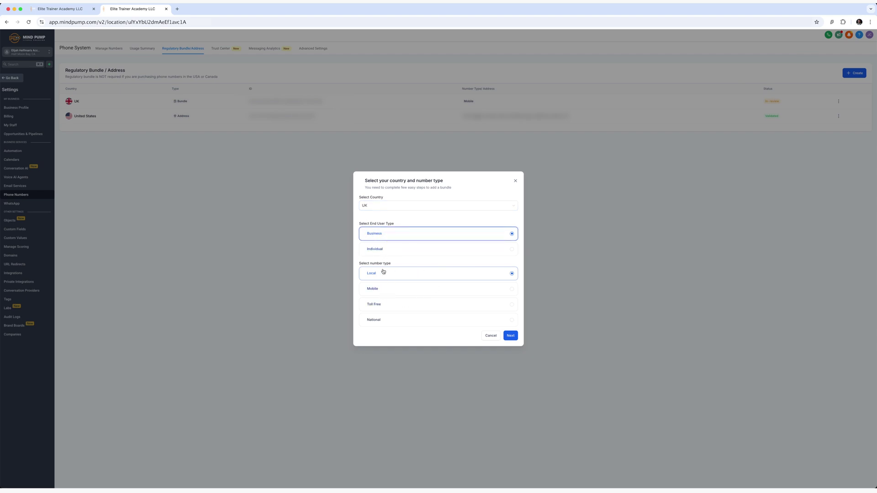
click(378, 290)
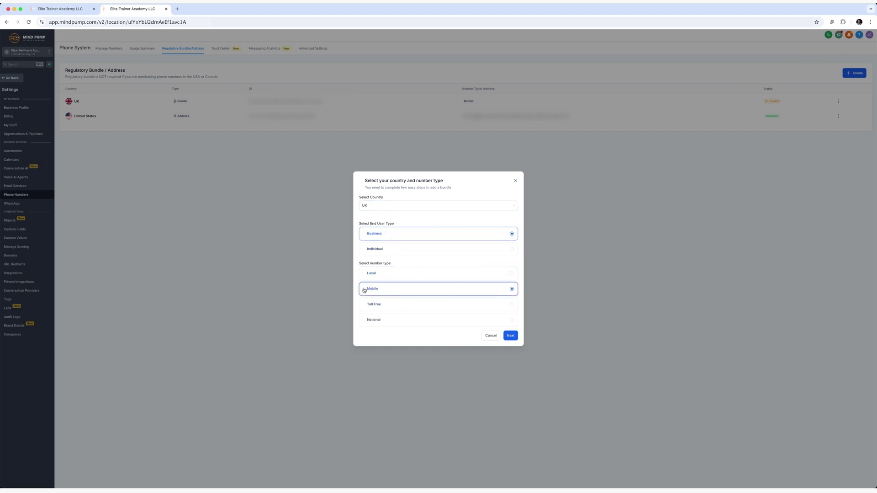
click(64, 9)
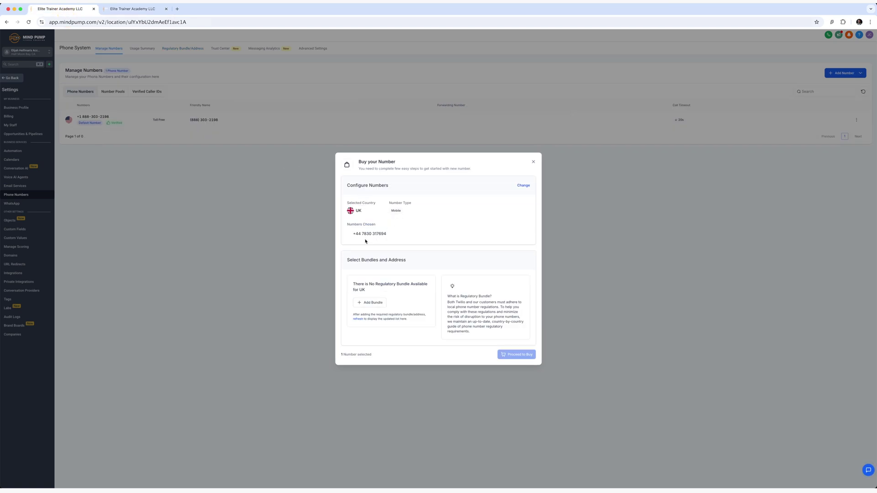
click(132, 9)
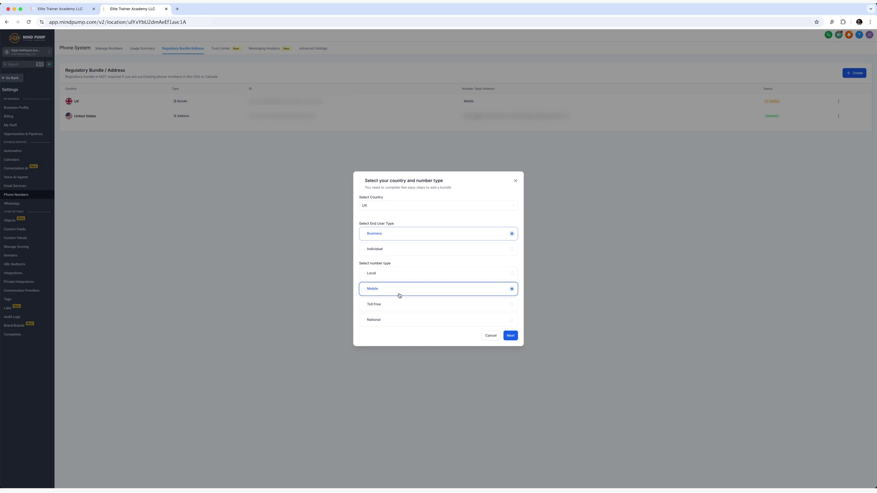
click(510, 336)
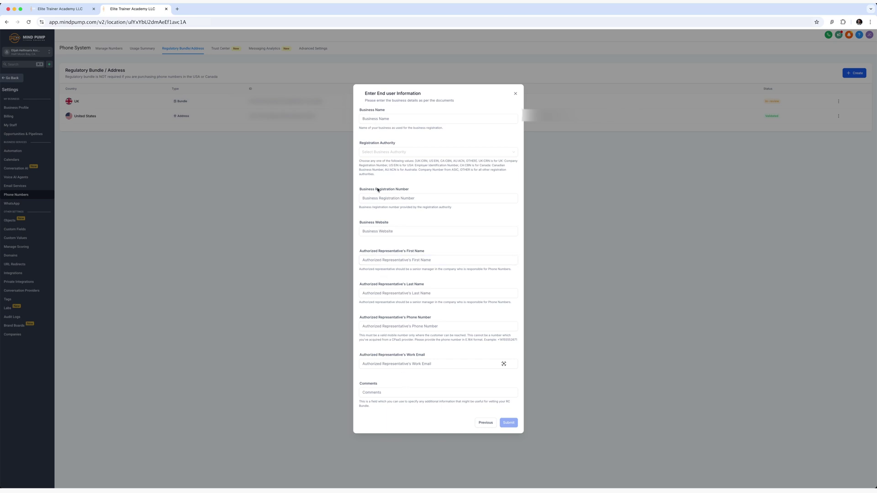
Set the registration authority to US: Employer Identification Number (EIN) and fill in the business and authorized representative details.
click(378, 121)
click(386, 154)
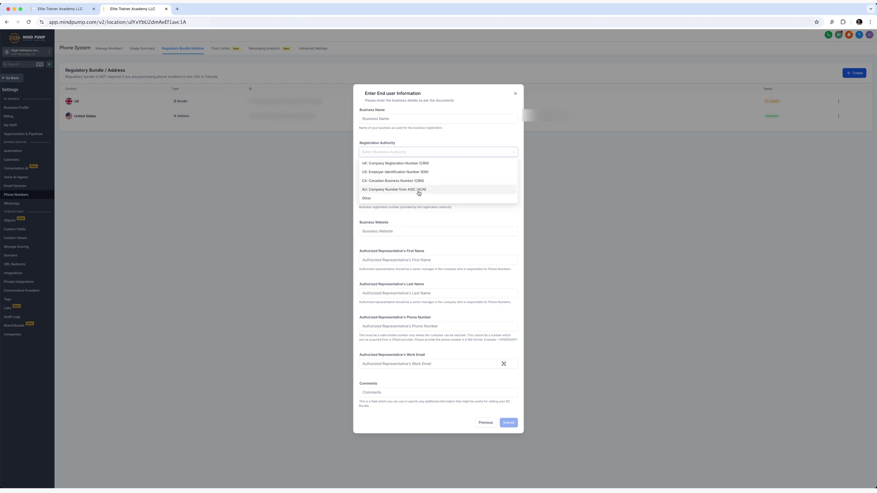
click(381, 199)
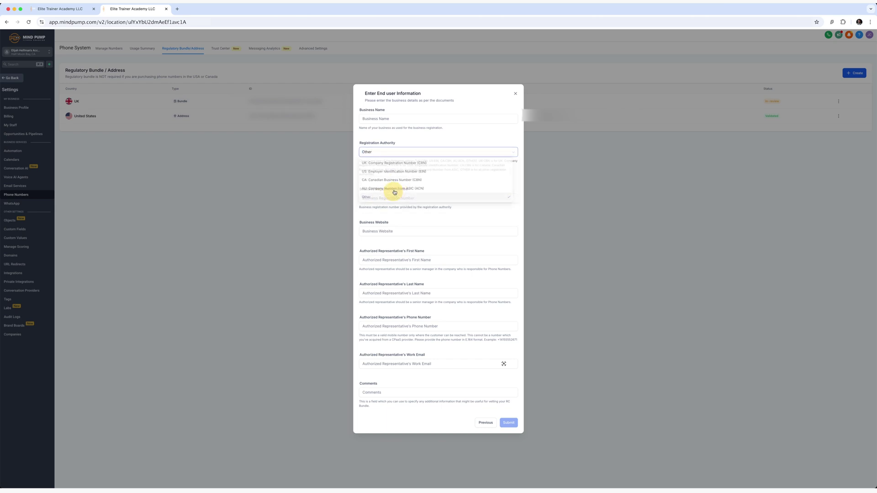
click(385, 155)
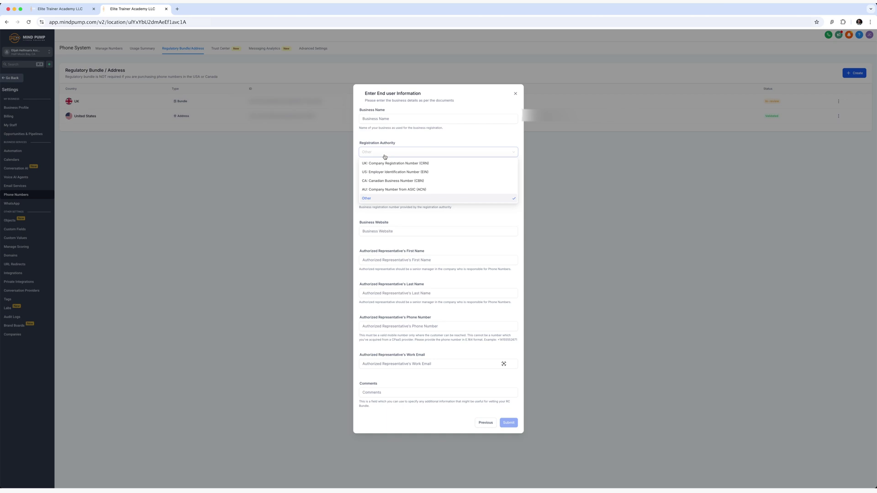
click(364, 138)
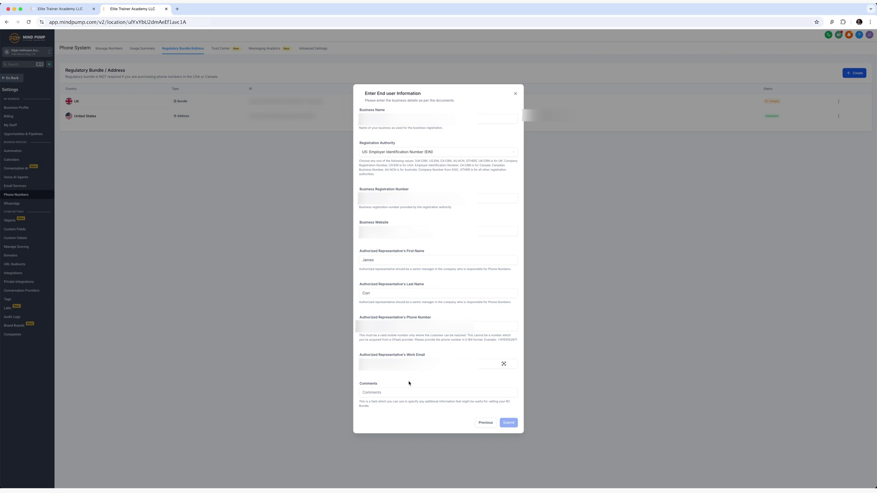
Add a comment that a UK phone number is wanted to communicate with UK-based customers, and submit the end user information.
click(371, 392)
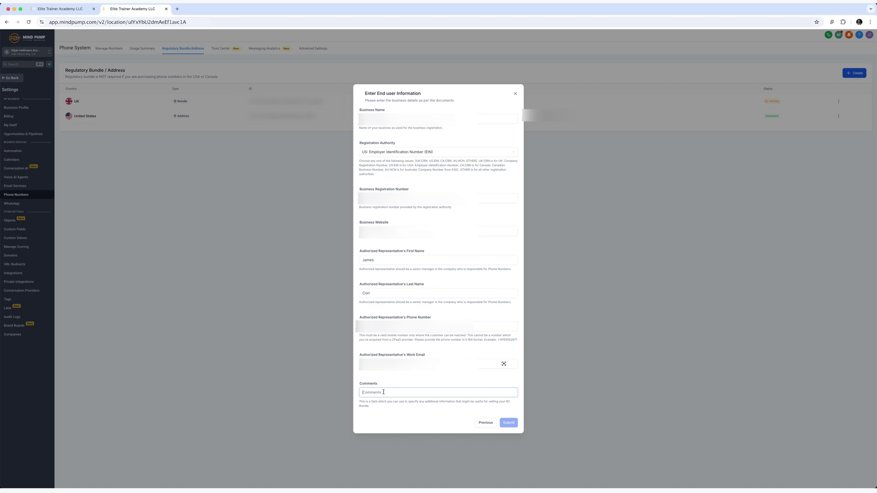
click(384, 392)
key(super+v)
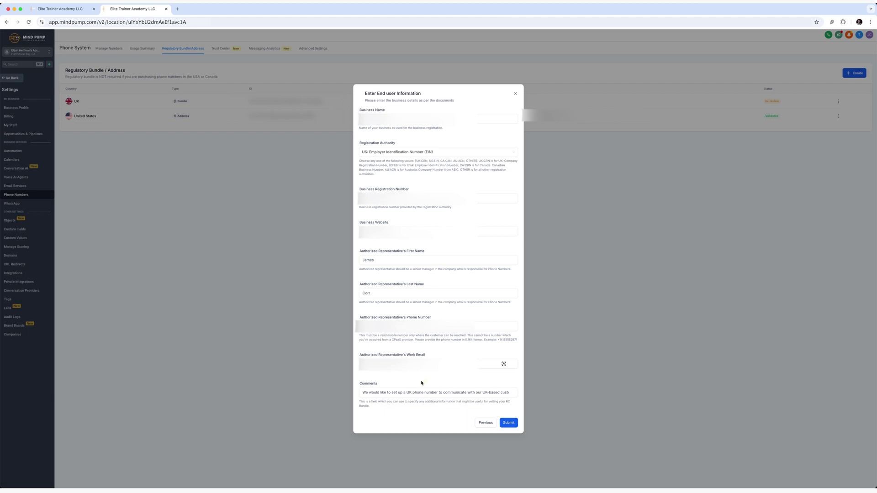
drag(368, 392, 506, 393)
click(478, 386)
click(509, 424)
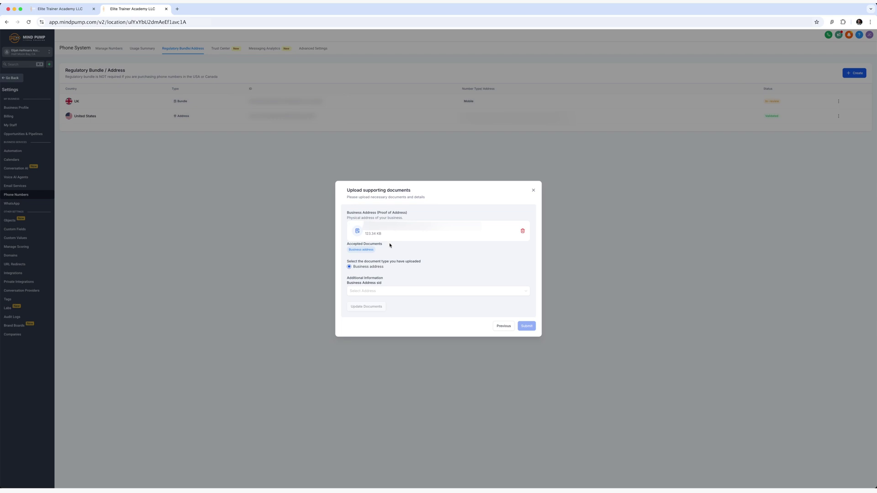
Assign the business address to the uploaded proof-of-address document, update the documents and close the bundle dialog without submitting.
drag(347, 281, 372, 278)
click(377, 280)
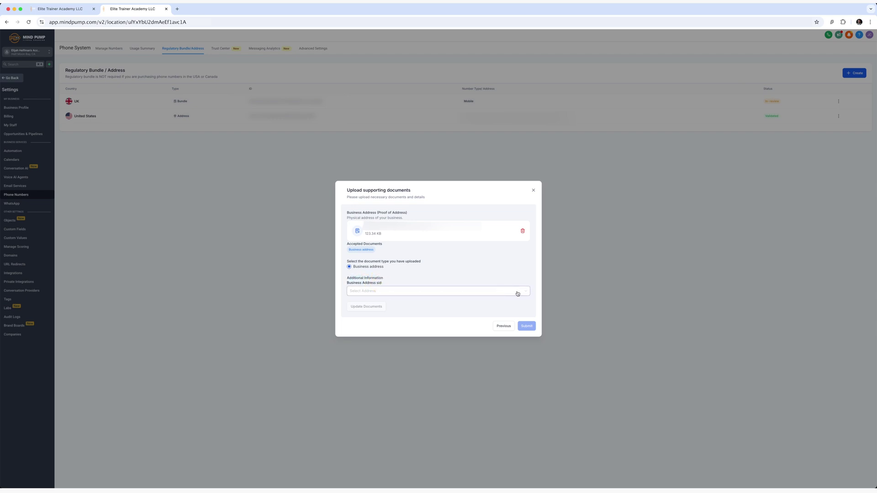
click(379, 292)
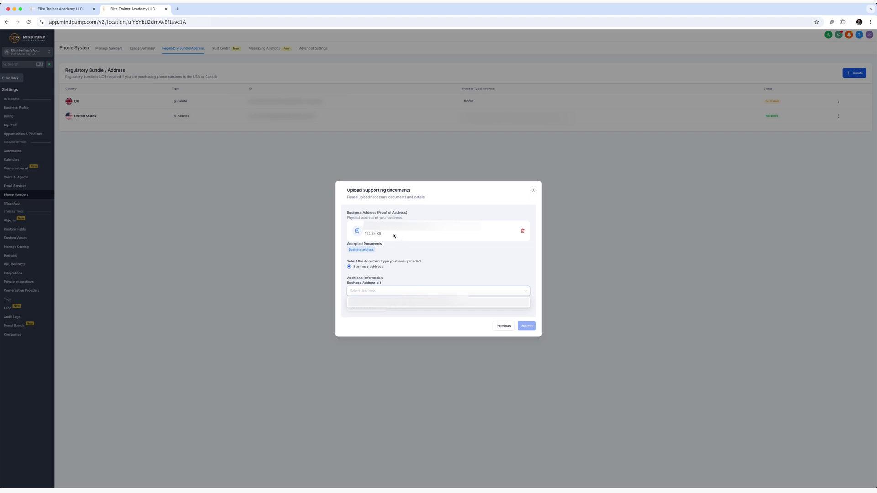
click(437, 303)
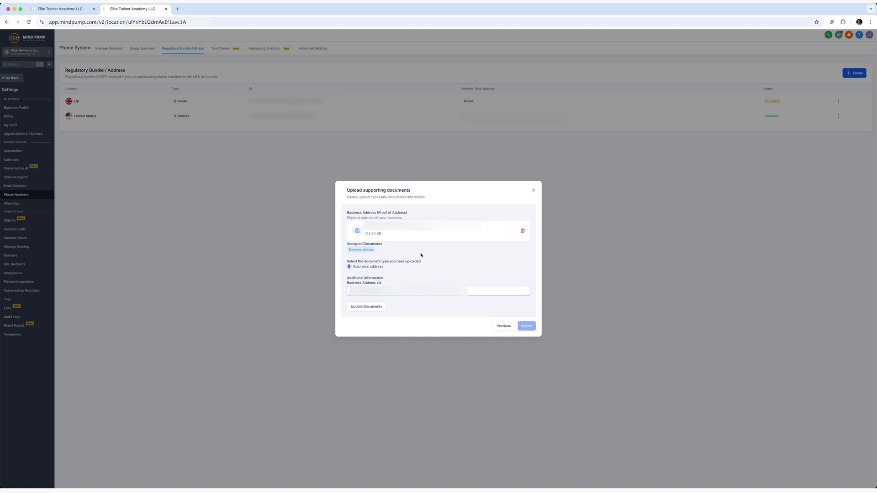
click(378, 307)
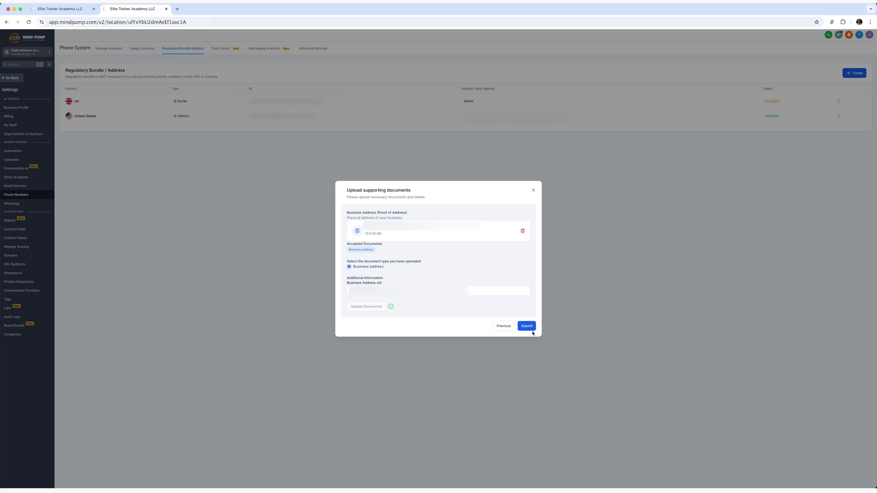
click(534, 191)
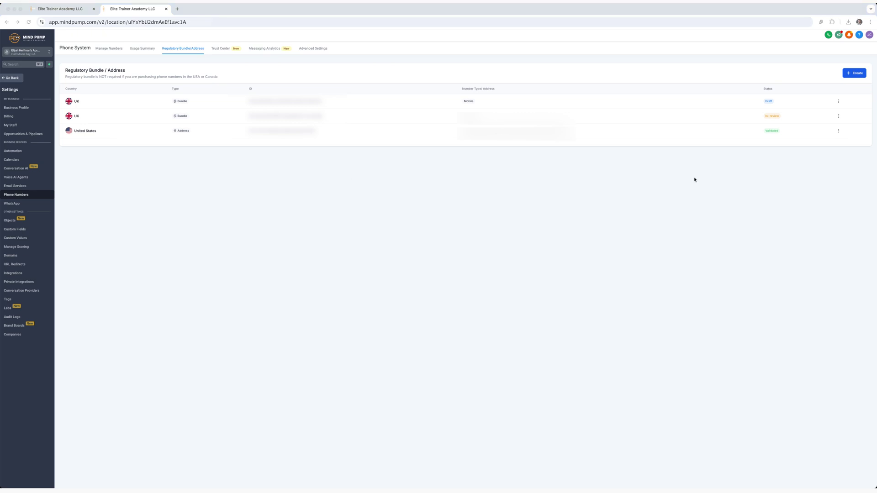
Create an address bundle, fill in the business's friendly name, customer name and full address with country US, and submit it.
click(855, 74)
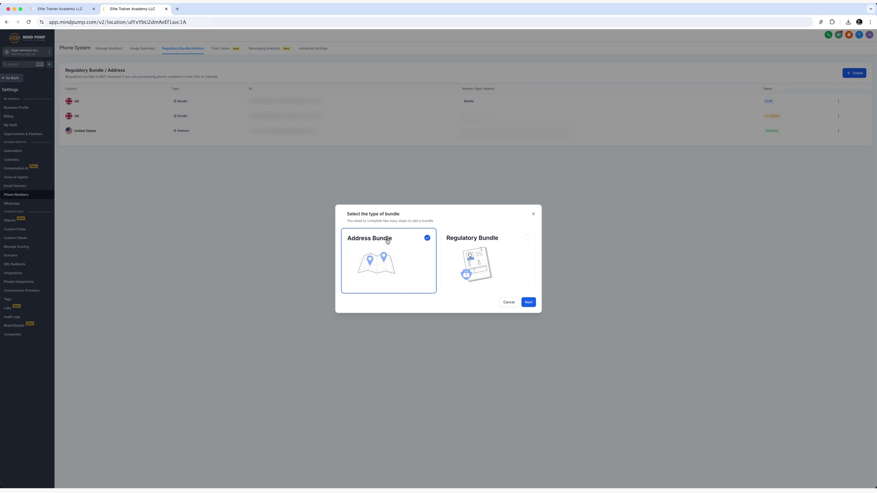
click(529, 303)
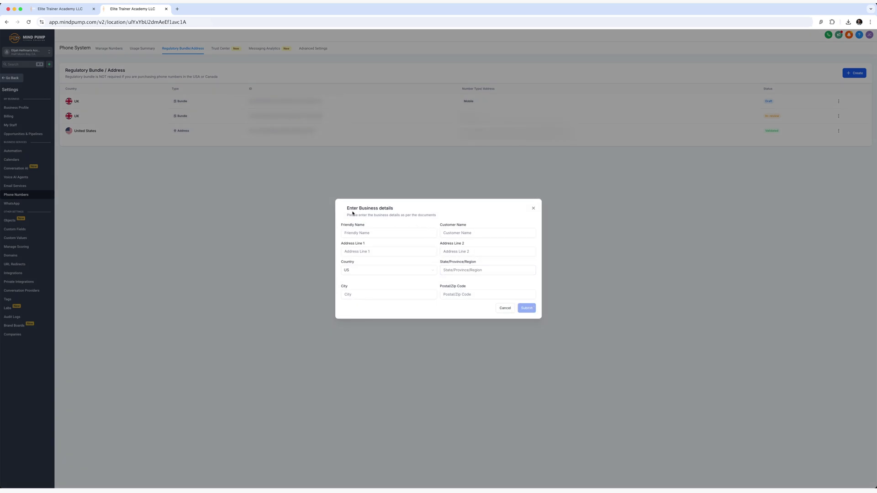
drag(347, 208, 402, 215)
click(383, 219)
click(422, 215)
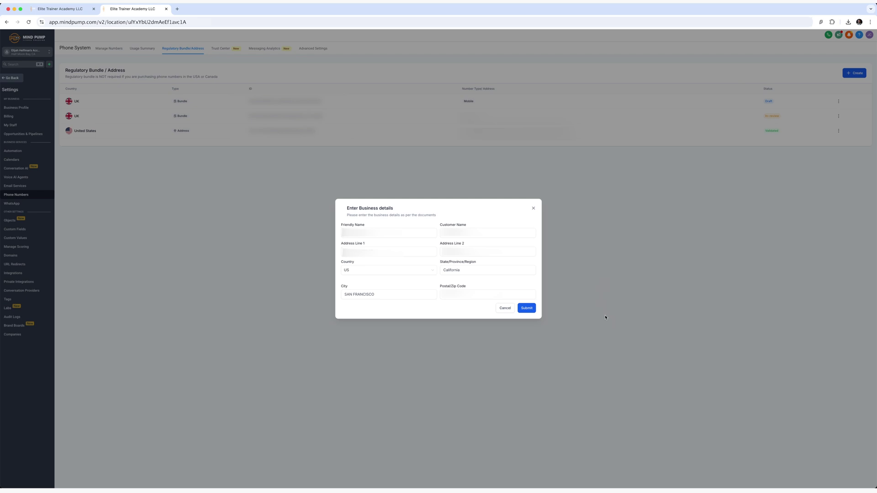
click(520, 309)
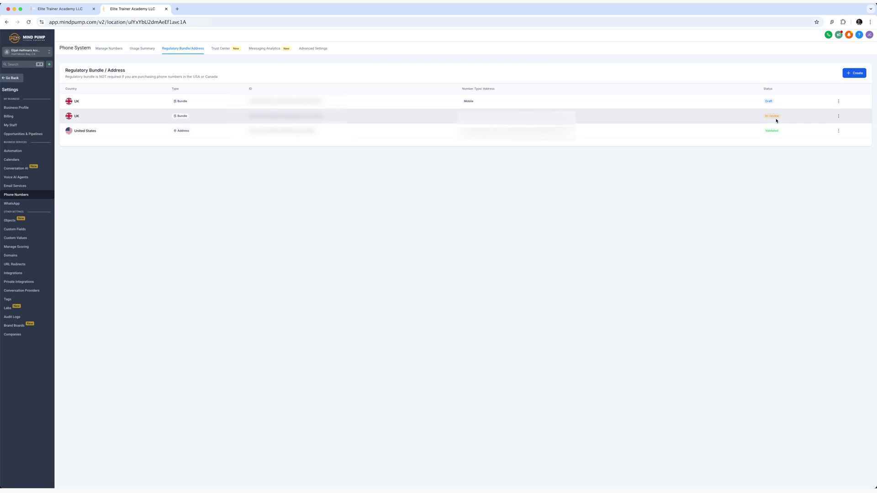
Return to number management, start adding a phone number and set the country to UK.
click(114, 49)
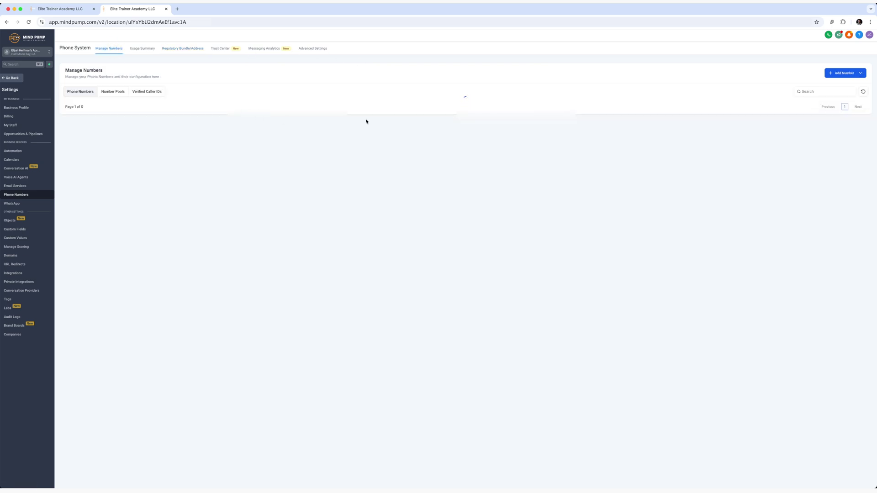
click(841, 78)
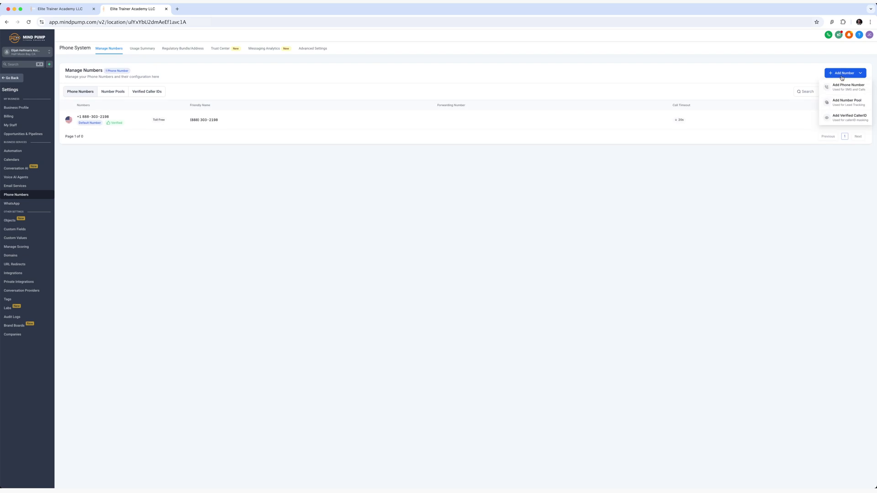
click(838, 91)
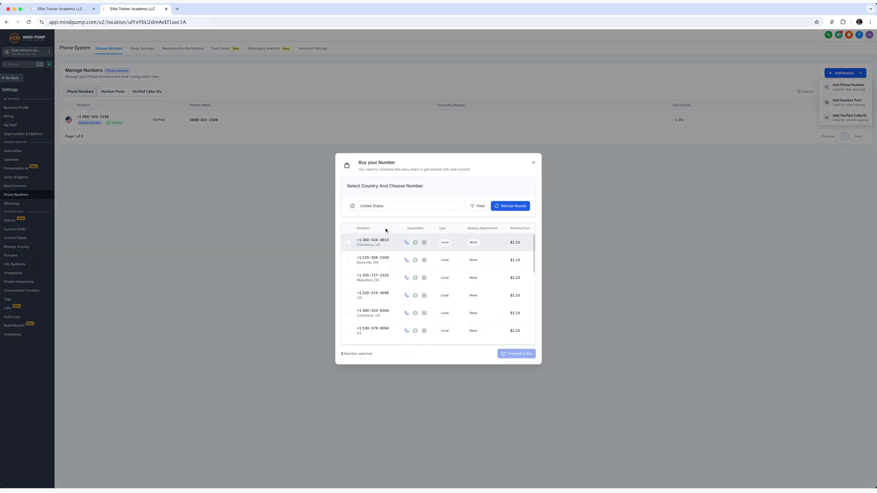
click(385, 205)
click(373, 262)
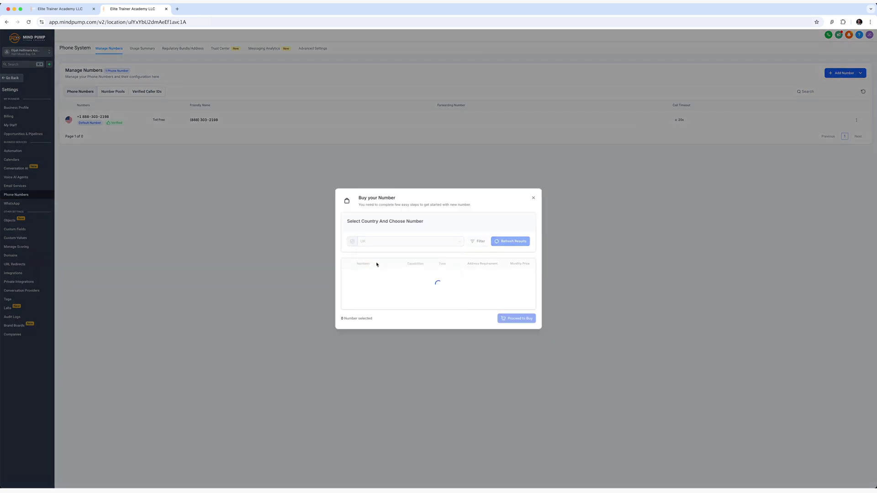
Choose a UK mobile number with voice and SMS capabilities and no address requirement, and proceed with the purchase.
scroll(391, 283, down, 3)
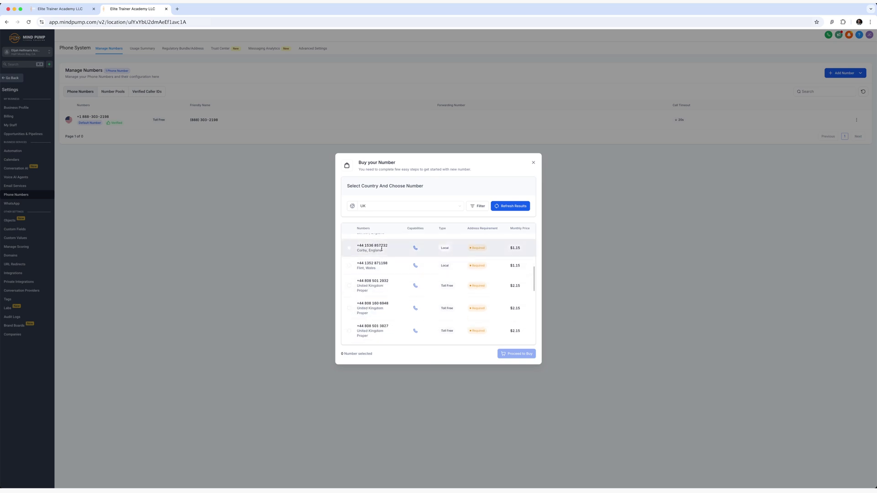
scroll(382, 250, down, 5)
click(348, 289)
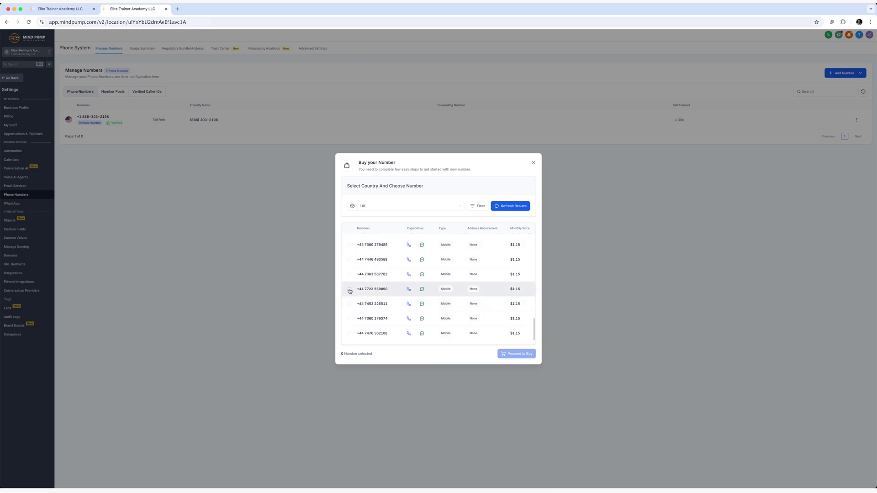
click(520, 355)
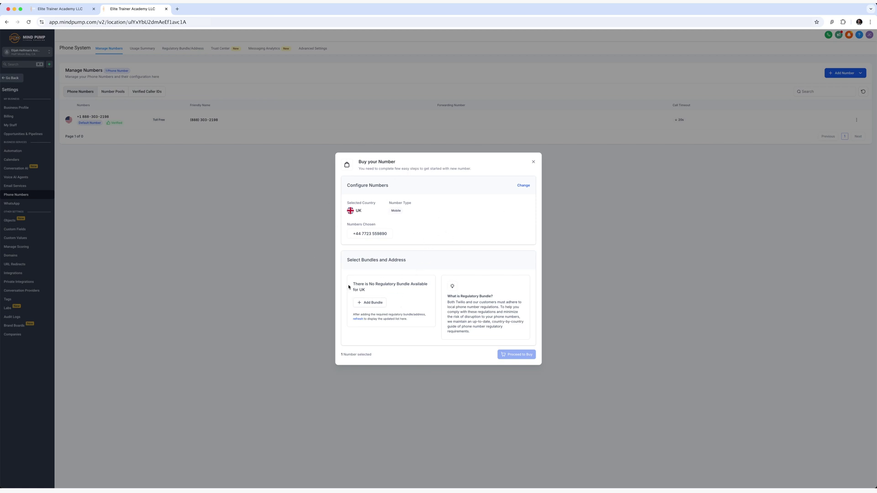
Check whether a regulatory bundle is available for the chosen UK mobile number.
drag(353, 284, 376, 290)
click(377, 289)
click(405, 296)
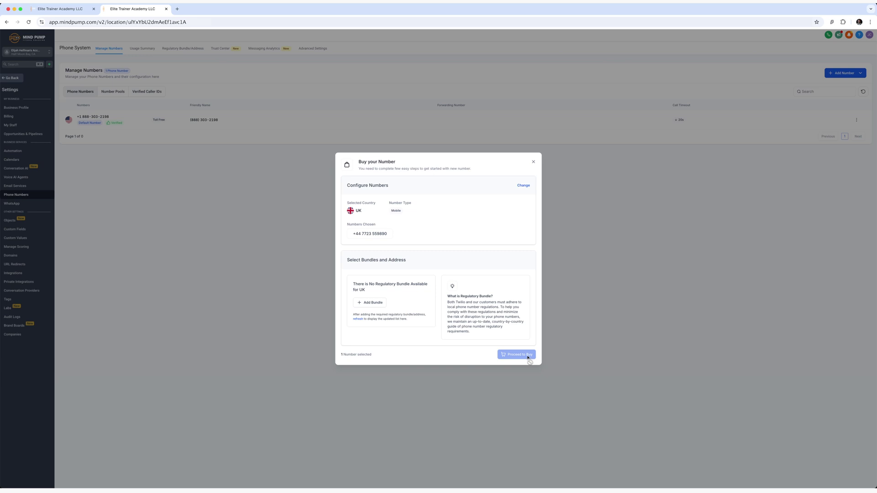